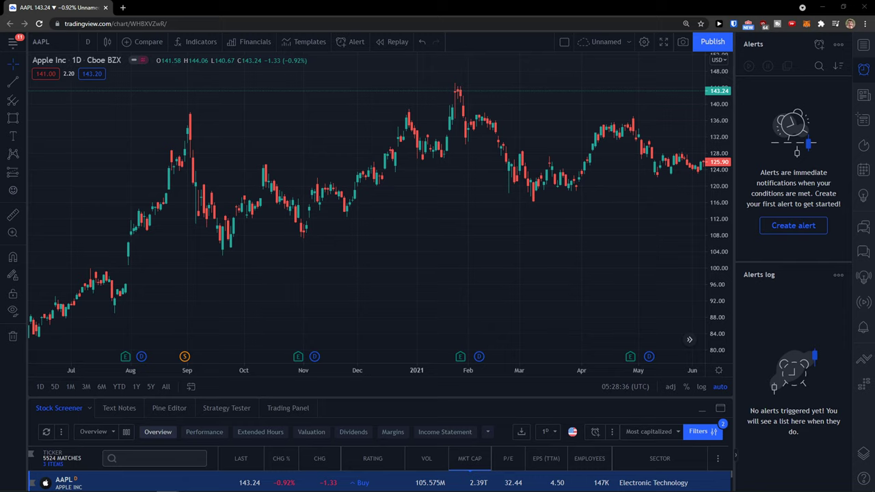
pyautogui.scroll(-2, 387, 274)
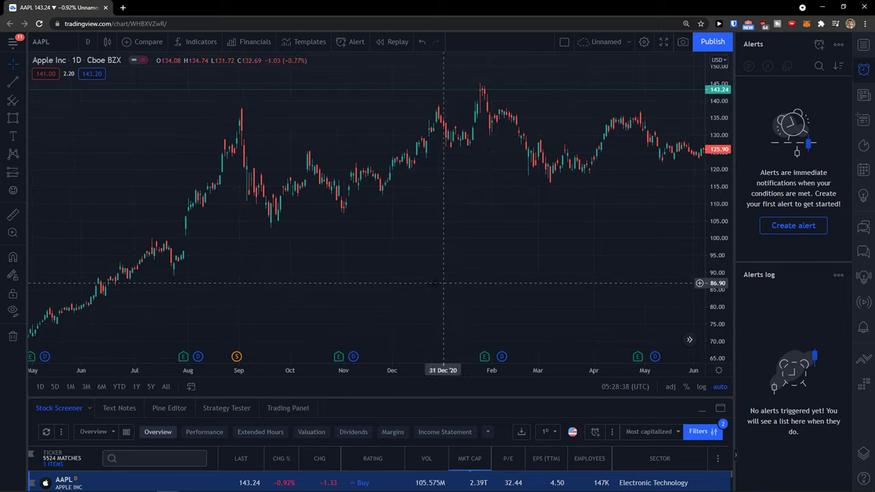
# Pan the AAPL daily chart left to bring the latest 2021 candles into view
pyautogui.moveTo(448, 232)
pyautogui.mouseDown()
pyautogui.moveTo(311, 287)
pyautogui.moveTo(285, 207)
pyautogui.moveTo(82, 280)
pyautogui.mouseUp()
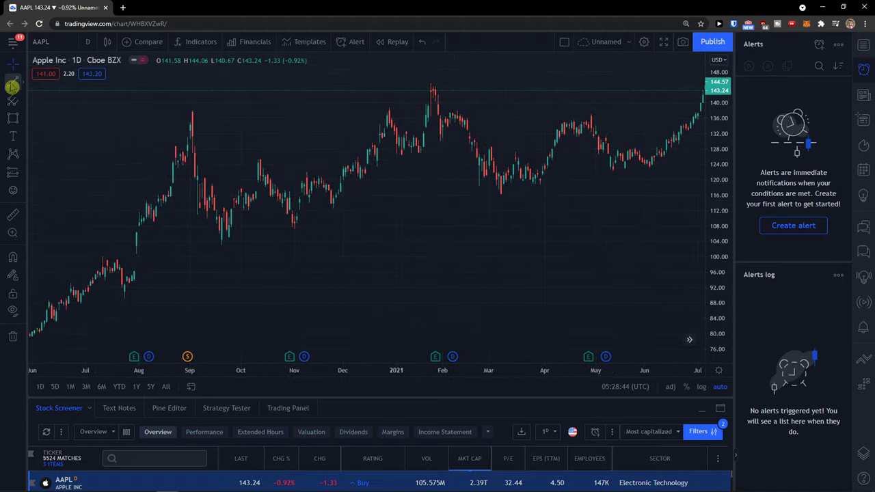
# Draw a trend line from the September 2020 dip to the 2021 peak, then shift it right
pyautogui.click(195, 188)
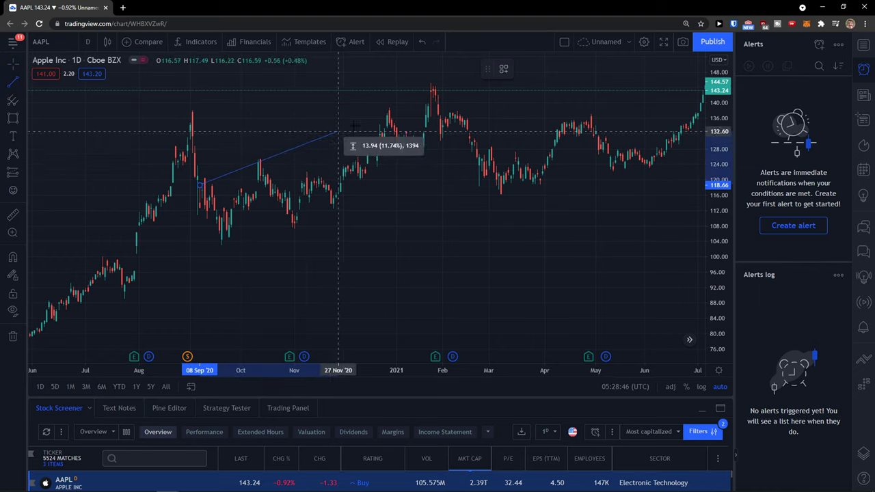
pyautogui.click(470, 77)
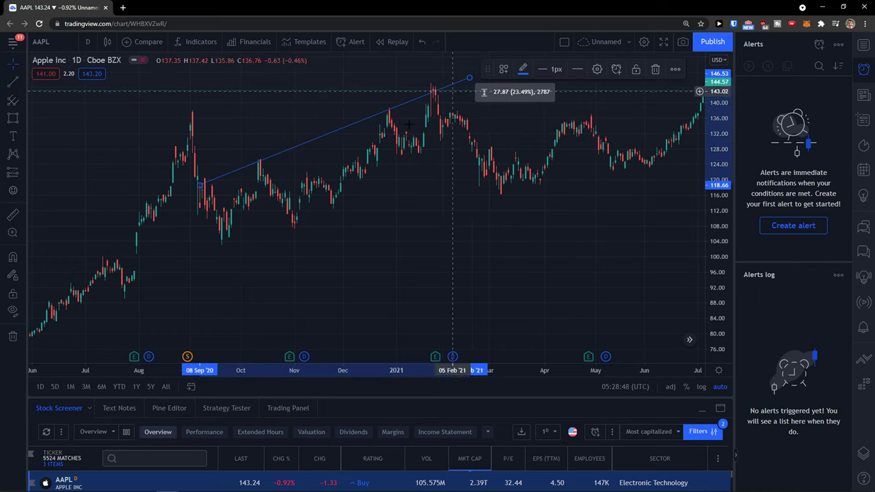
pyautogui.moveTo(311, 146)
pyautogui.mouseDown()
pyautogui.moveTo(325, 186)
pyautogui.moveTo(316, 142)
pyautogui.moveTo(308, 142)
pyautogui.mouseUp()
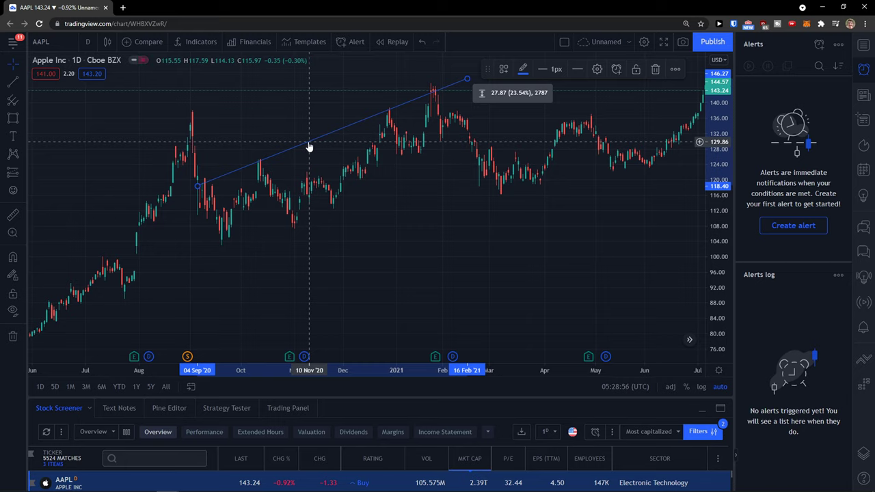
pyautogui.moveTo(309, 147)
pyautogui.mouseDown()
pyautogui.moveTo(321, 141)
pyautogui.moveTo(474, 226)
pyautogui.mouseUp()
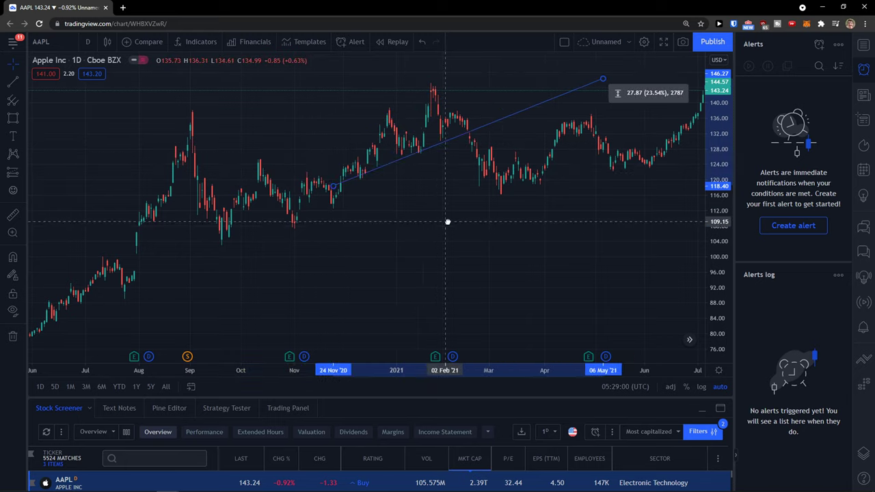
# Drag the trend line below the candles, back up, then onto the late June–November 2020 candles
pyautogui.moveTo(475, 227); pyautogui.dragTo(349, 267)
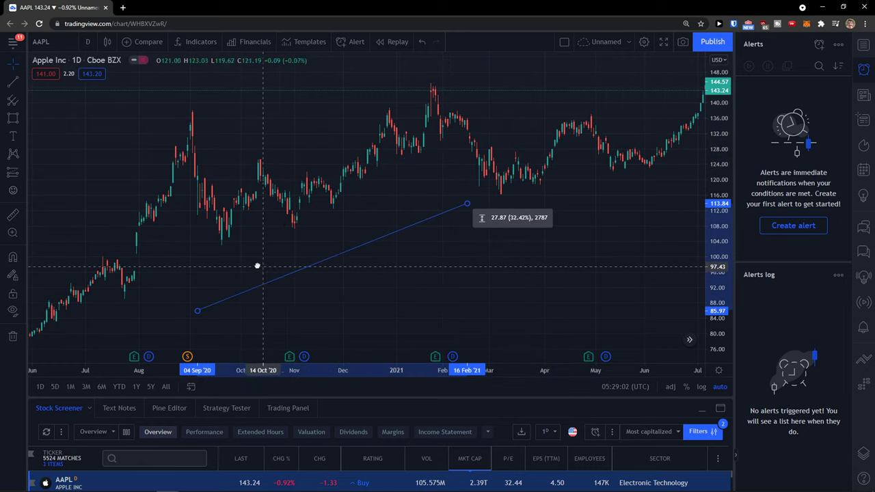
pyautogui.moveTo(257, 265)
pyautogui.mouseDown()
pyautogui.moveTo(419, 164)
pyautogui.moveTo(347, 207)
pyautogui.moveTo(277, 189)
pyautogui.moveTo(291, 208)
pyautogui.moveTo(304, 188)
pyautogui.moveTo(304, 158)
pyautogui.mouseUp()
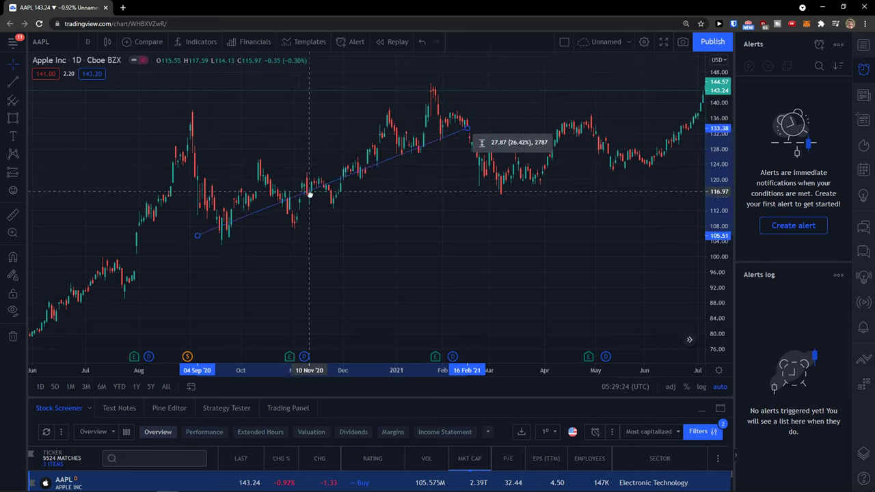
pyautogui.moveTo(305, 162)
pyautogui.mouseDown()
pyautogui.moveTo(305, 173)
pyautogui.moveTo(317, 135)
pyautogui.moveTo(189, 239)
pyautogui.mouseUp()
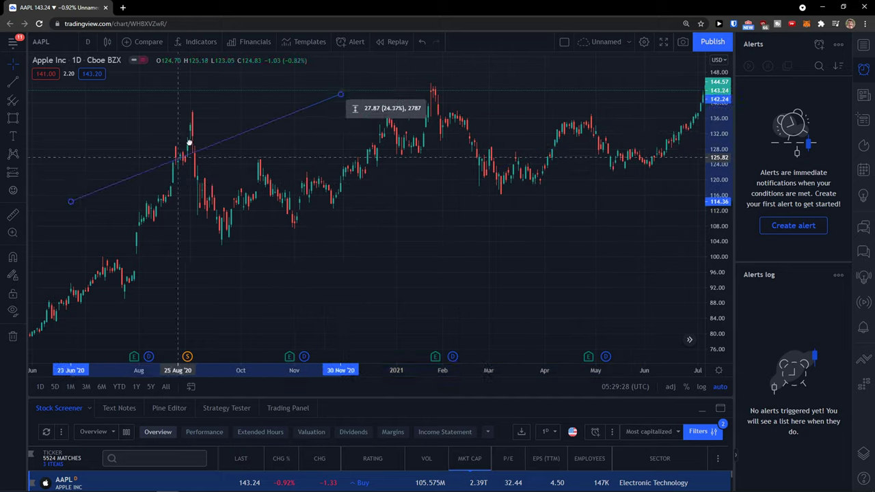
pyautogui.scroll(-3, 189, 239)
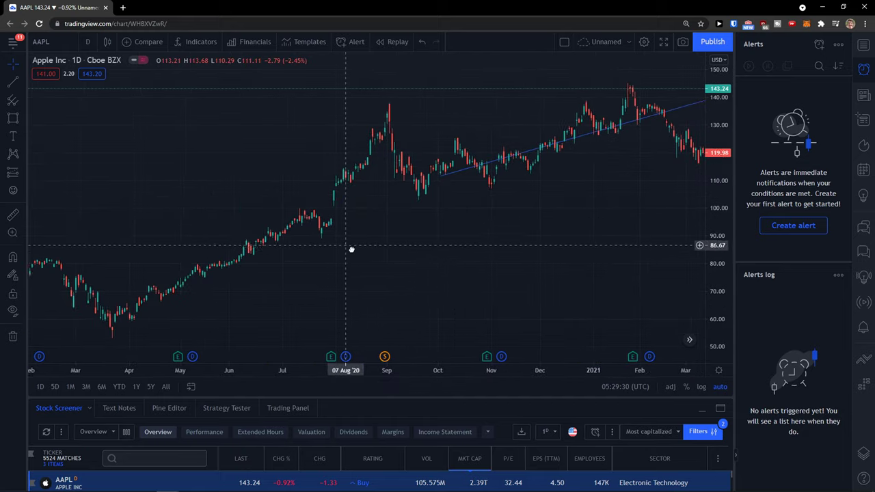
pyautogui.scroll(-3, 307, 246)
pyautogui.scroll(-3, 410, 253)
pyautogui.scroll(3, 437, 253)
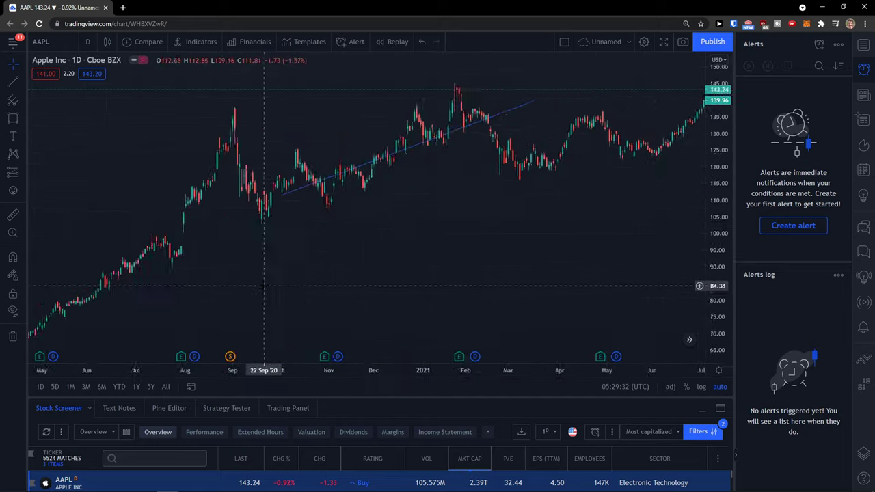
pyautogui.scroll(3, 437, 253)
pyautogui.scroll(3, 438, 253)
# Pan the AAPL chart toward the most recent candles
pyautogui.moveTo(410, 233)
pyautogui.mouseDown()
pyautogui.moveTo(351, 228)
pyautogui.moveTo(478, 159)
pyautogui.moveTo(355, 202)
pyautogui.mouseUp()
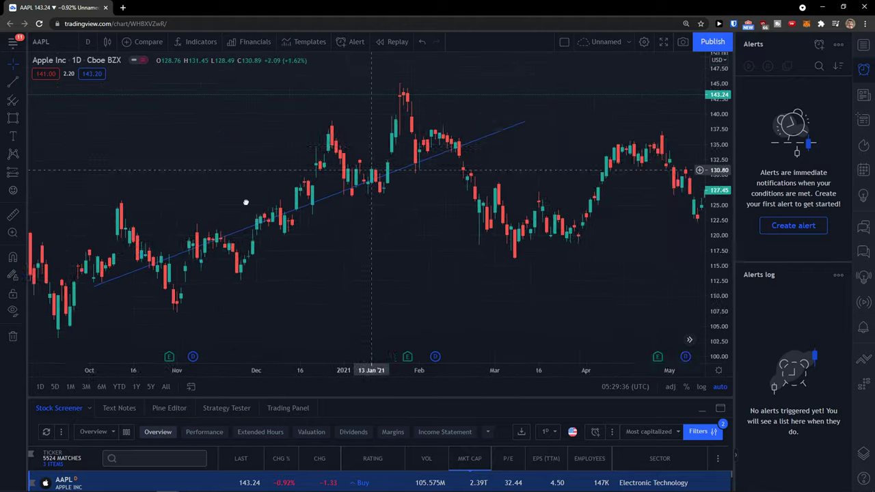